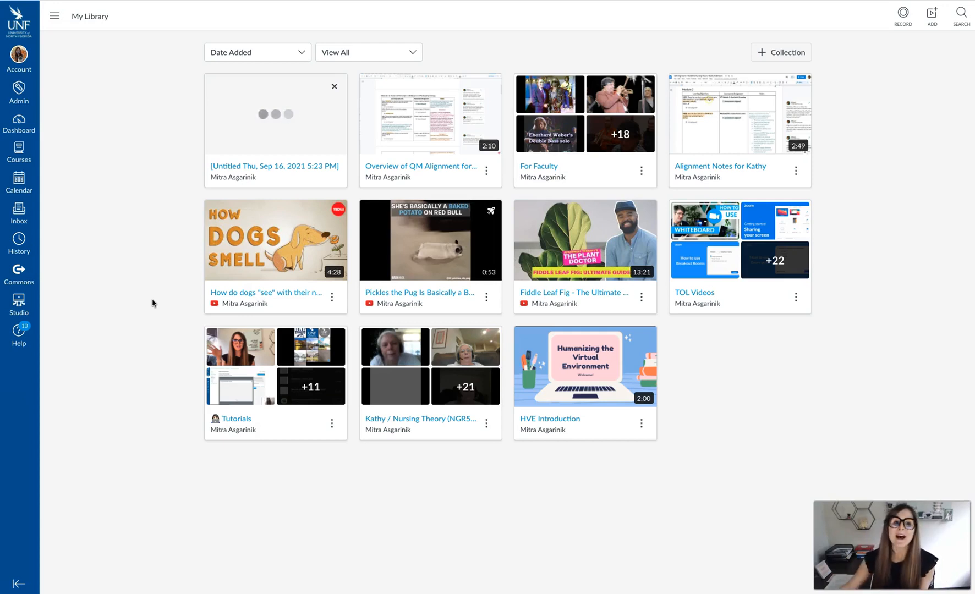
Upload the file "Hi this is my video.mov" from the computer to My Library
click(560, 228)
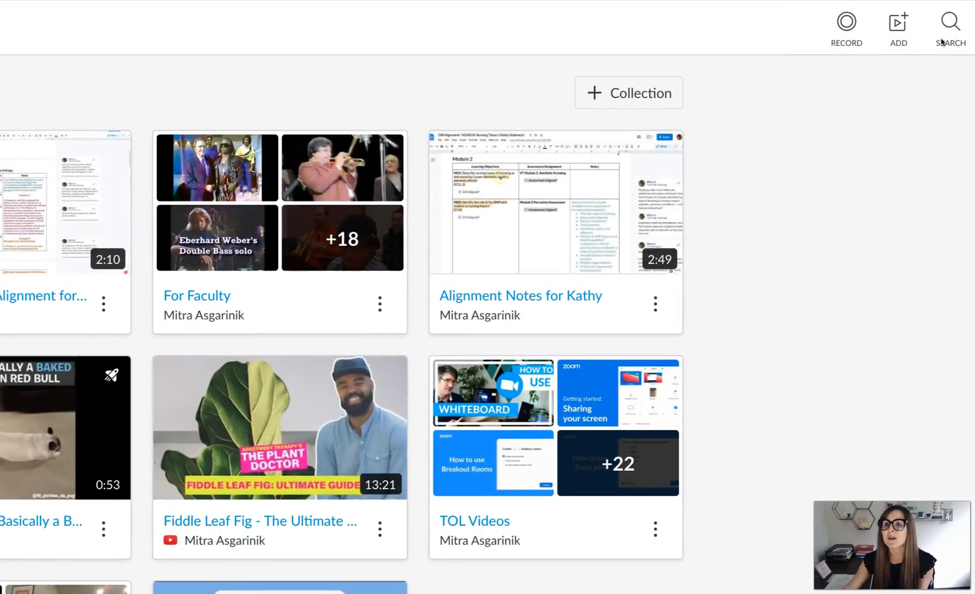
click(898, 28)
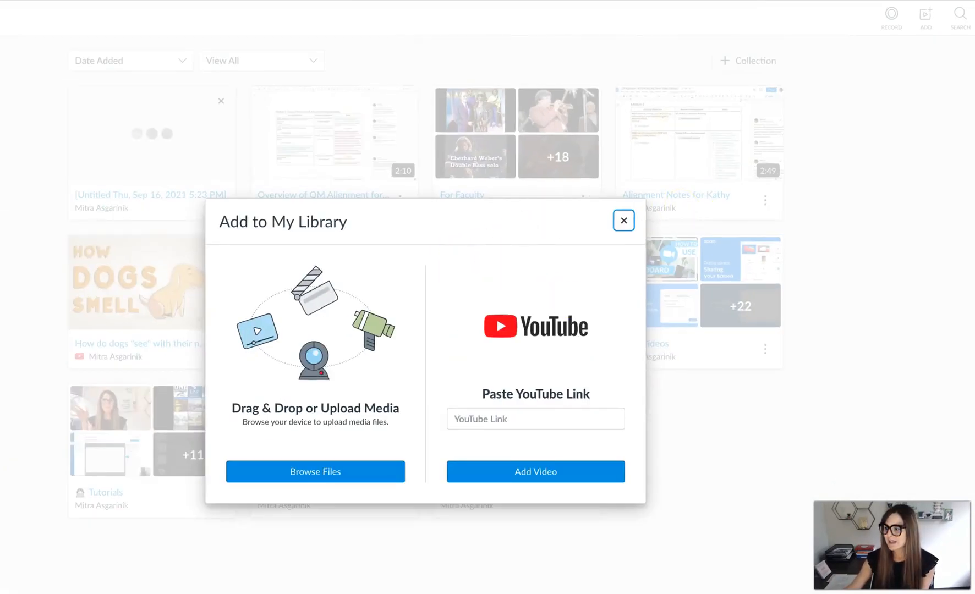
drag(973, 220, 323, 333)
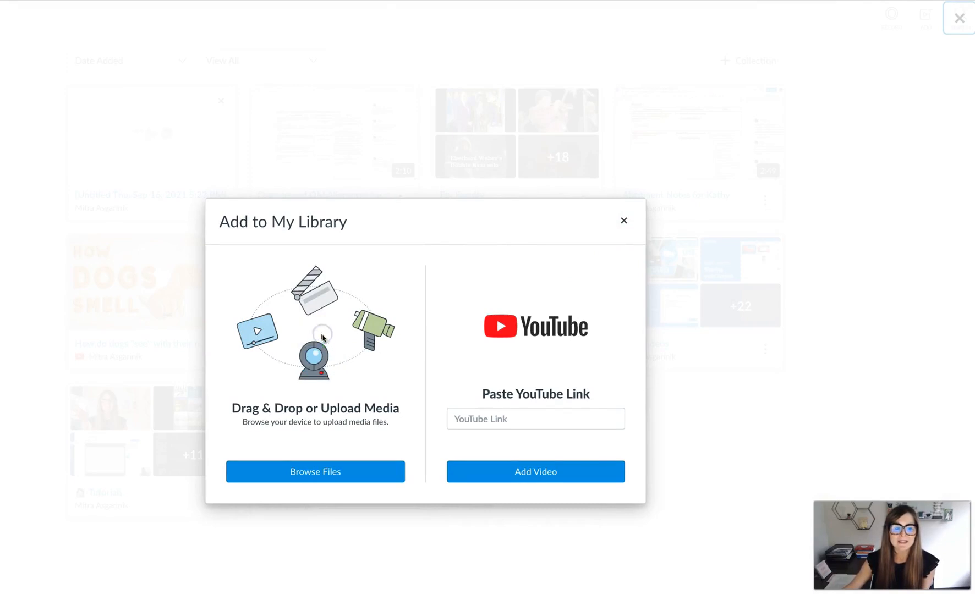
click(333, 474)
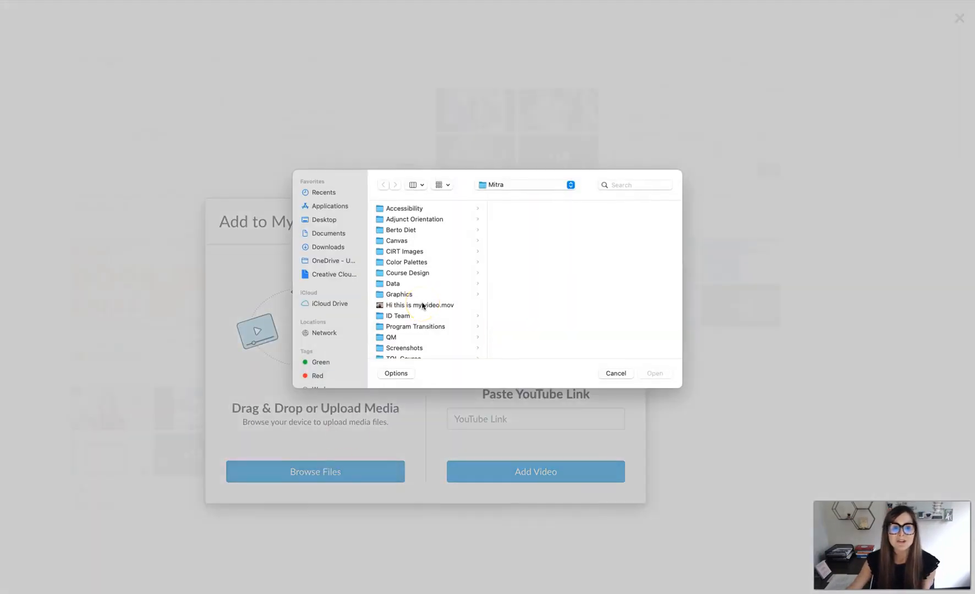
click(422, 305)
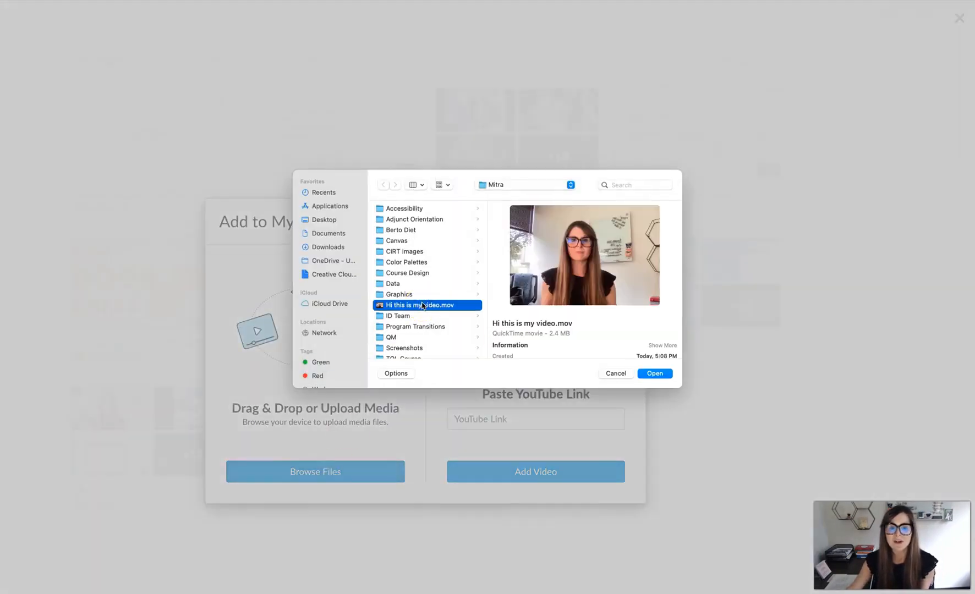
click(654, 373)
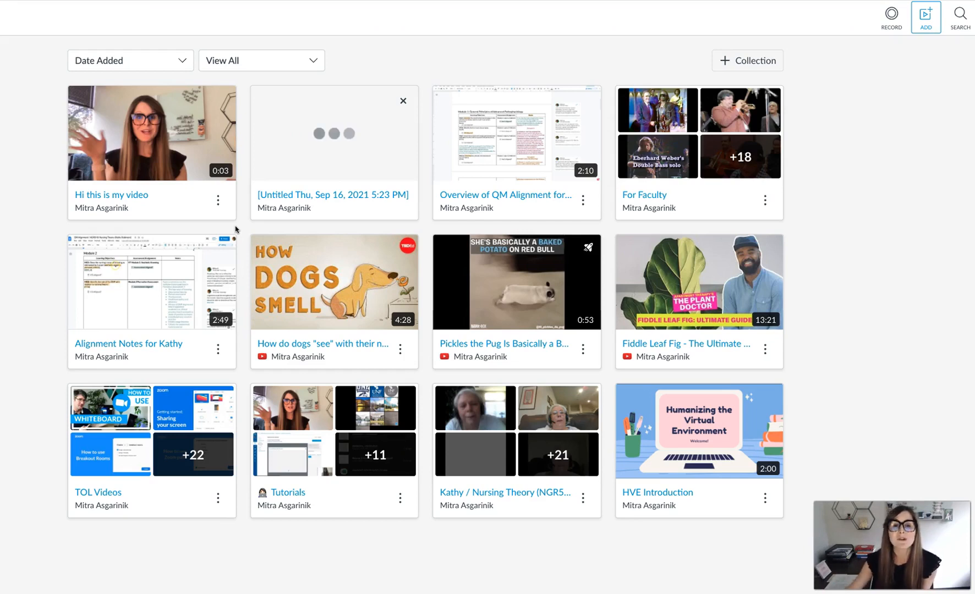
Open the "Hi this is my video" item and request automatic captions with English as the spoken language
click(218, 228)
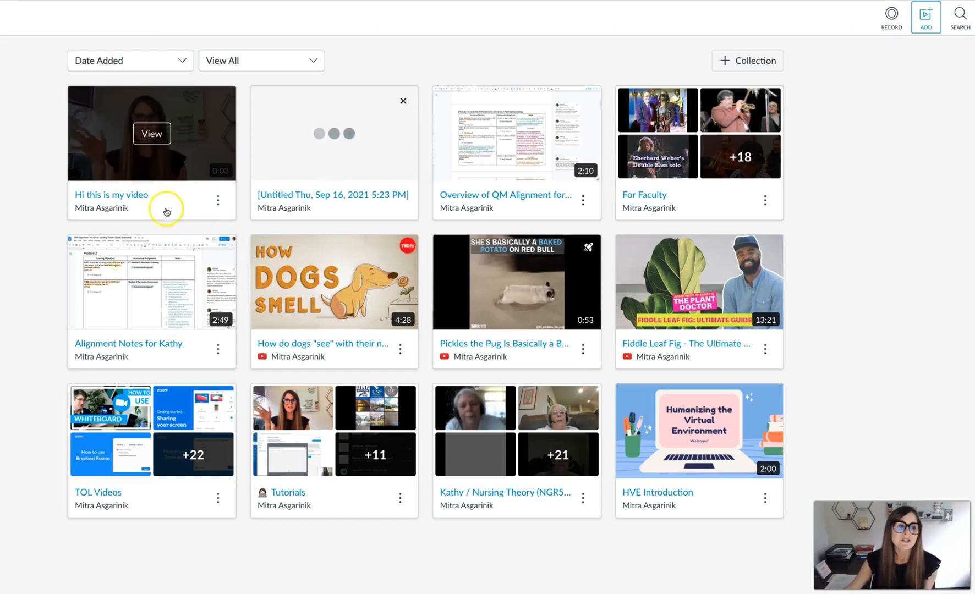
click(132, 196)
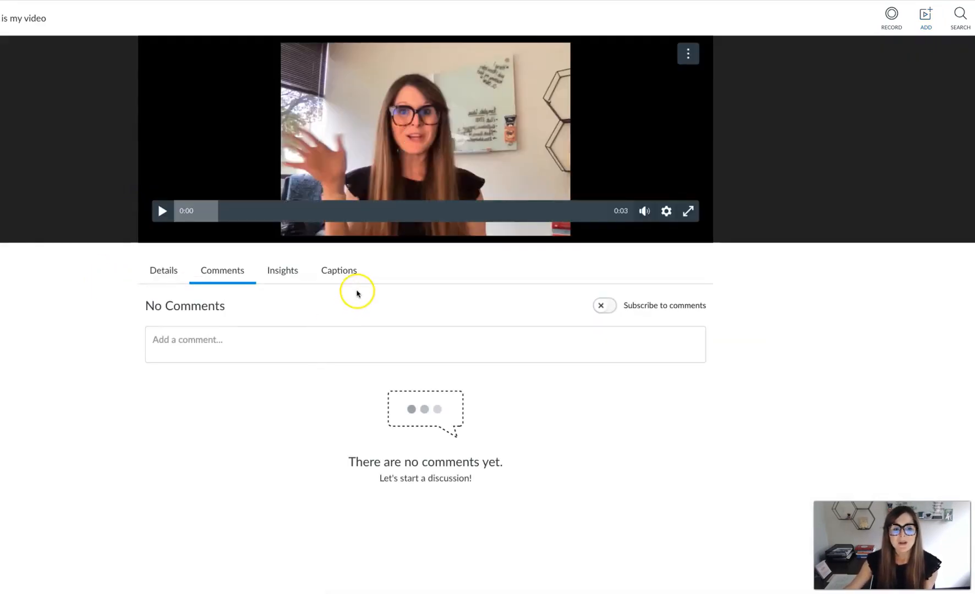
click(347, 272)
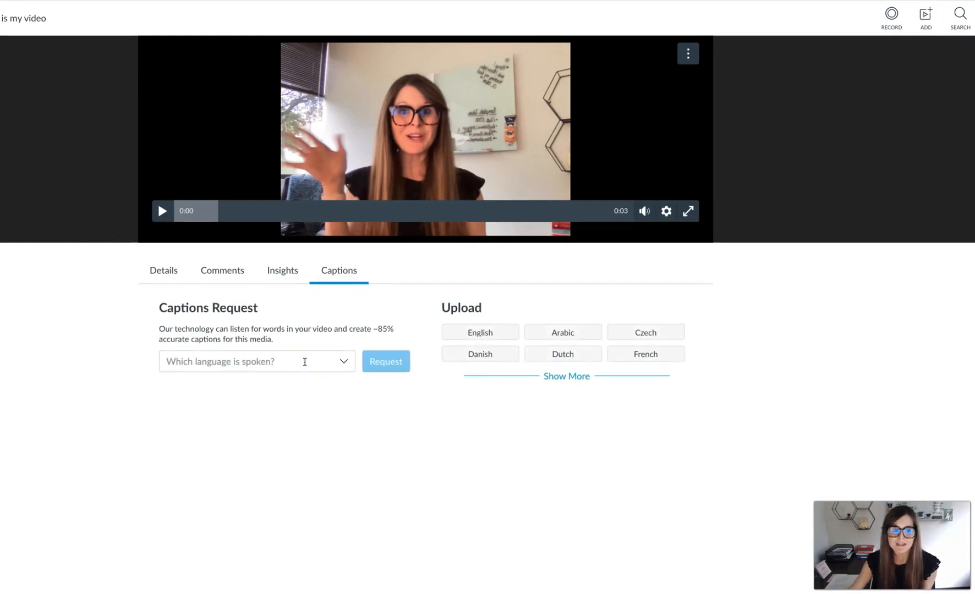
click(304, 362)
scroll(297, 338, down, 1)
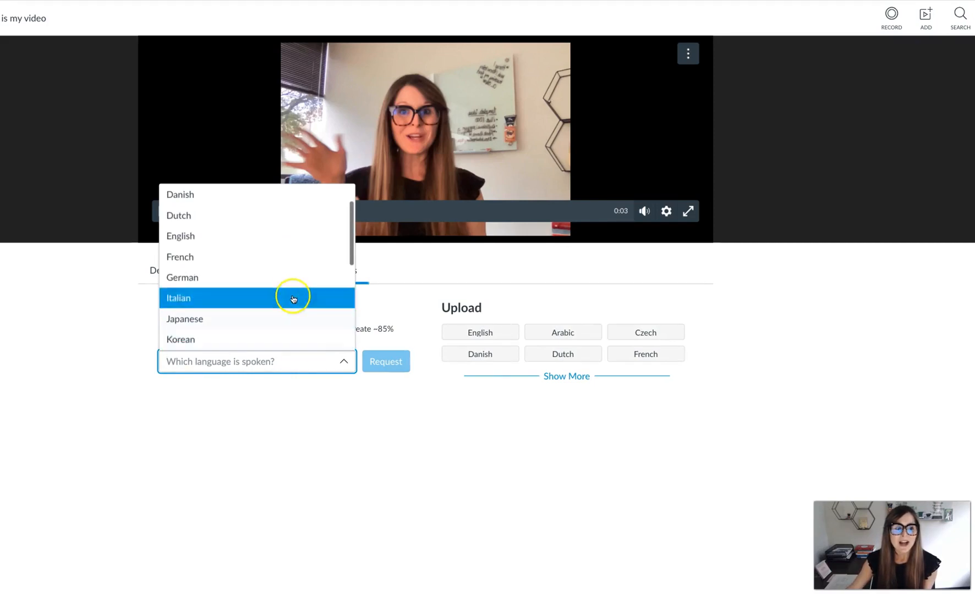
click(283, 242)
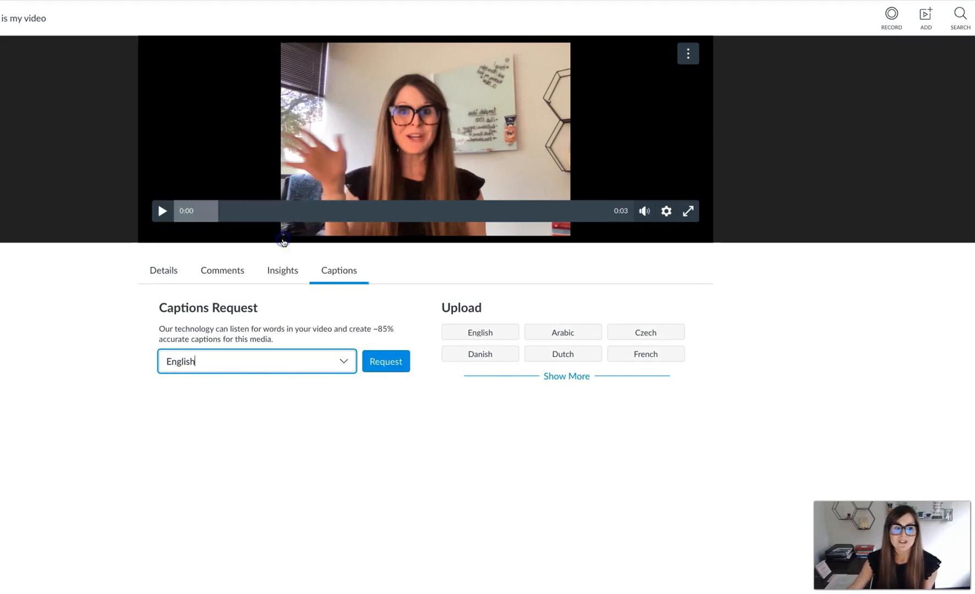
click(388, 361)
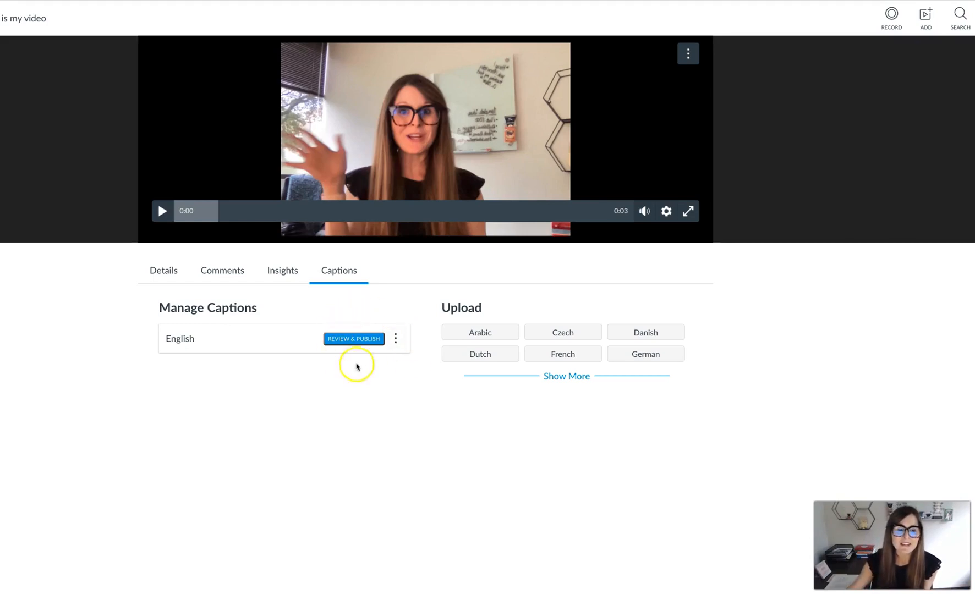
Open the English captions for review and append "And add your edits." to the caption line
click(360, 339)
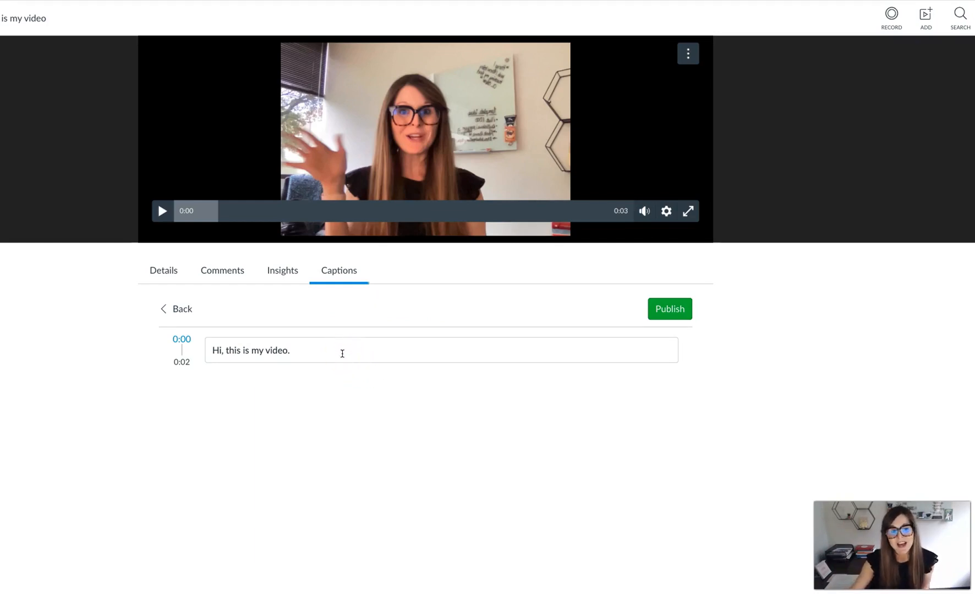
click(319, 352)
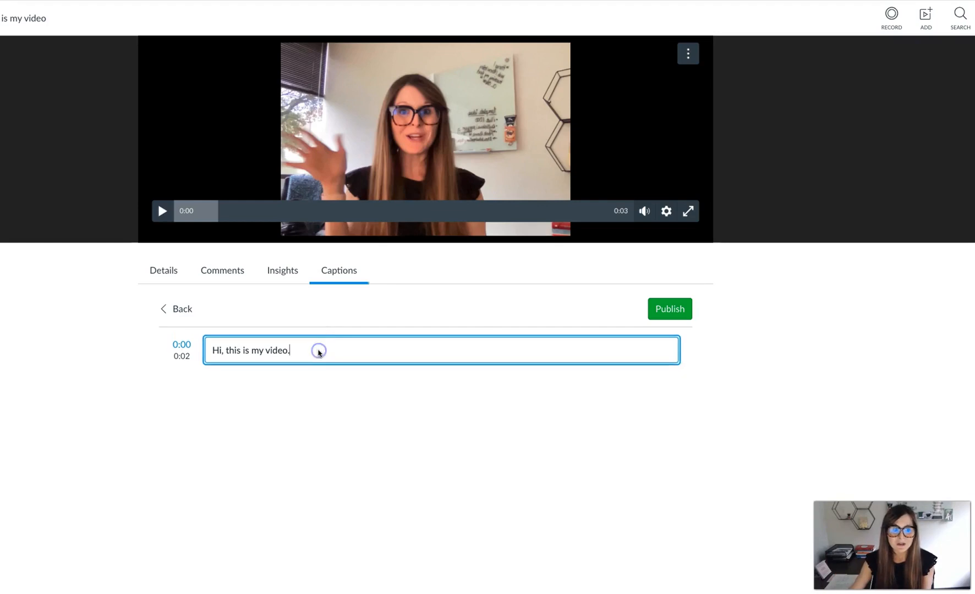
text(And add )
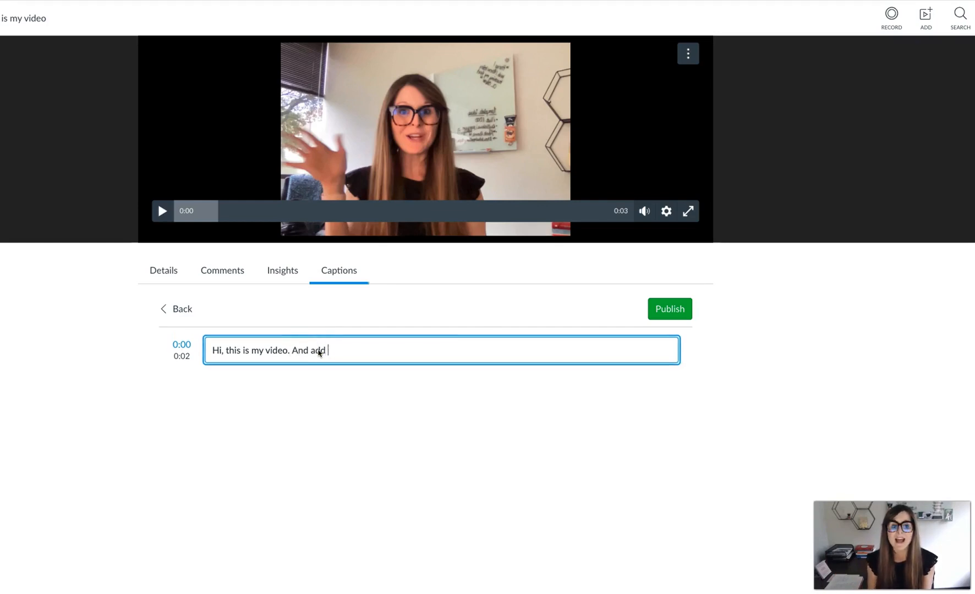
text(your edits.)
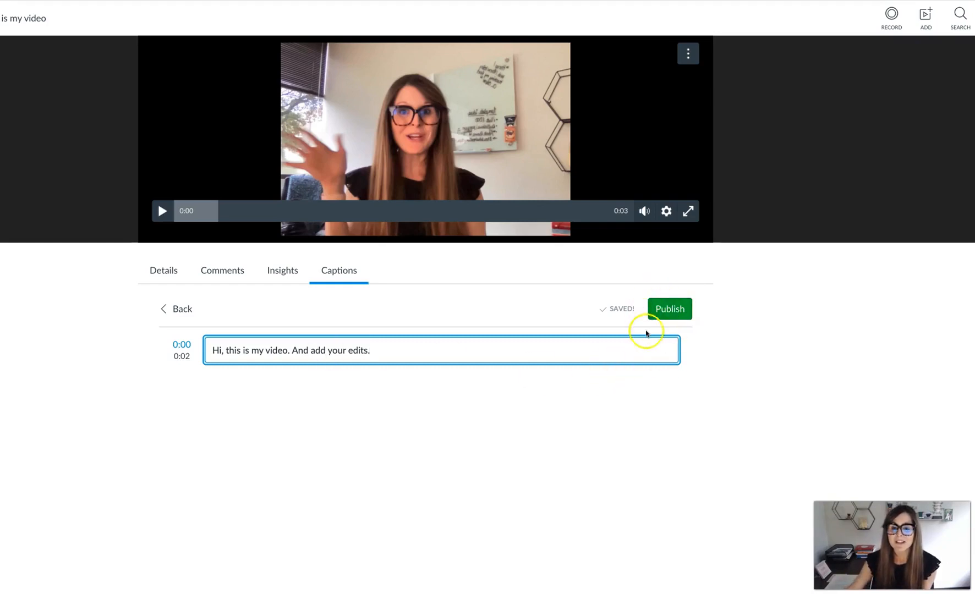
Remove the appended sentence "And add your edits." from the caption line and publish the English captions
drag(383, 348, 296, 351)
key(BackSpace)
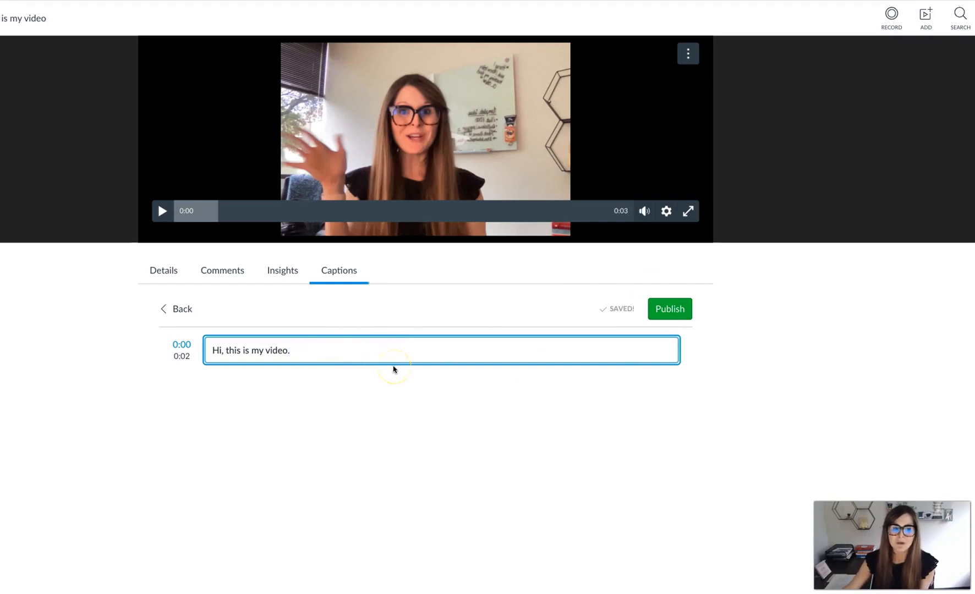
click(669, 310)
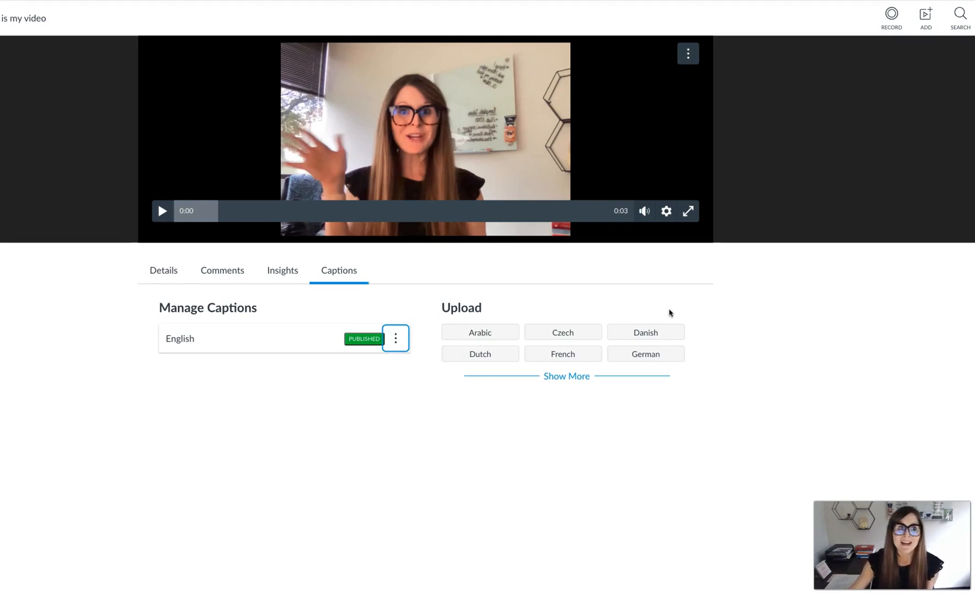
In the course modules, add a new page named "Canvas Studio Video" to the Instructor Resources (DO NOT PUBLISH) module
click(352, 181)
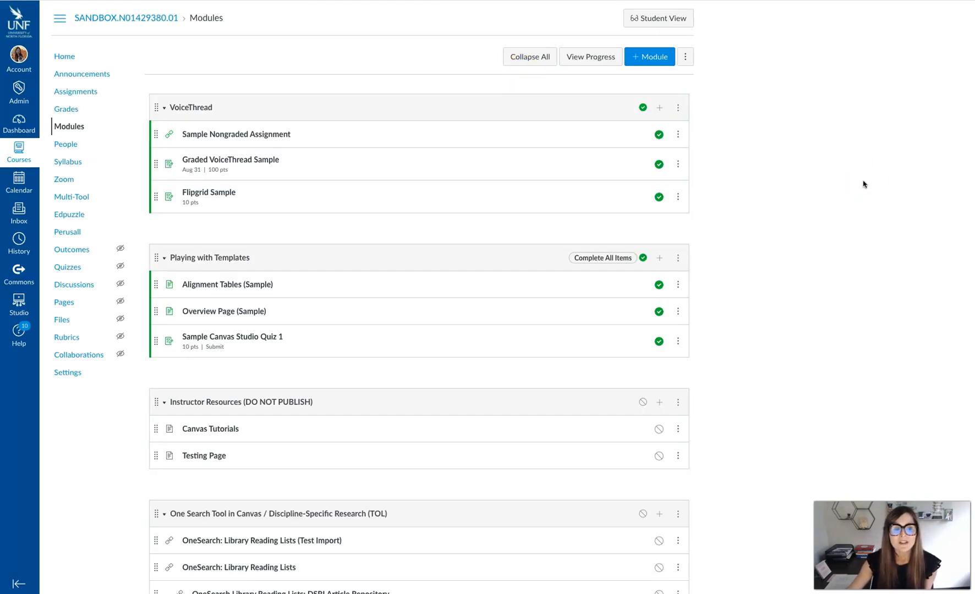
click(659, 403)
click(412, 219)
click(404, 253)
click(398, 342)
text(Canvas Studio Video)
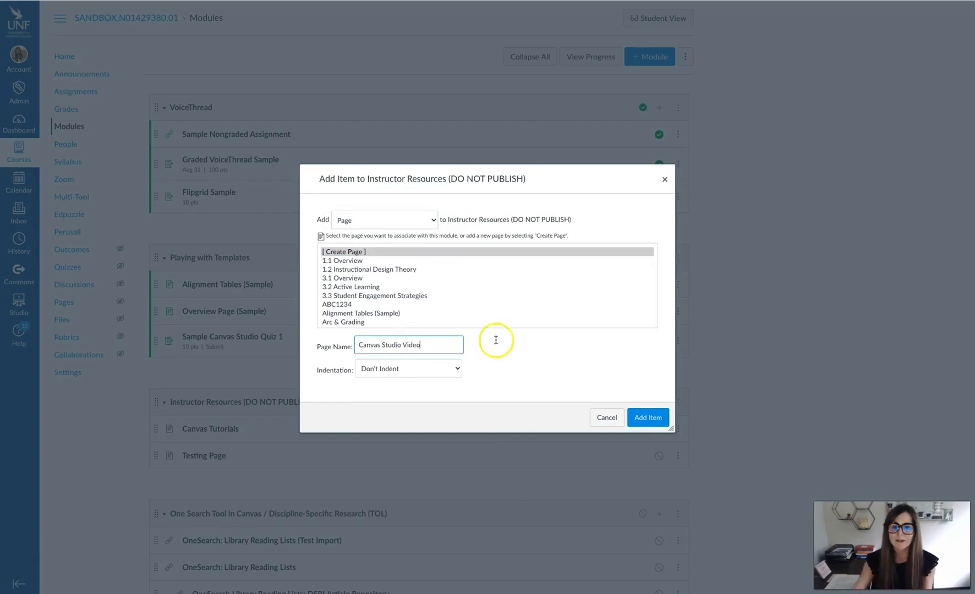
click(648, 415)
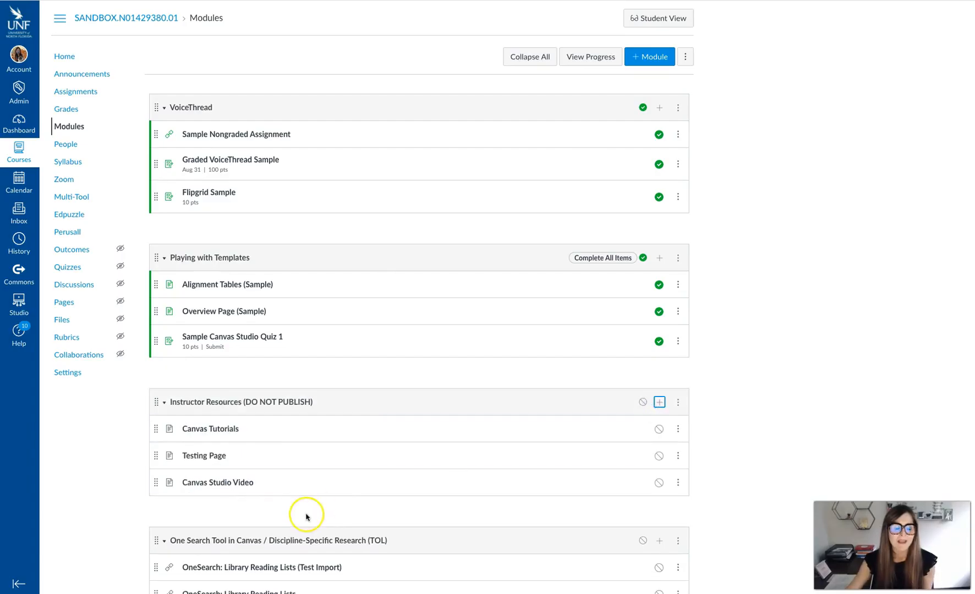
Edit the Canvas Studio Video page, entering "Surrounding text" in the body with an empty line above it
click(223, 482)
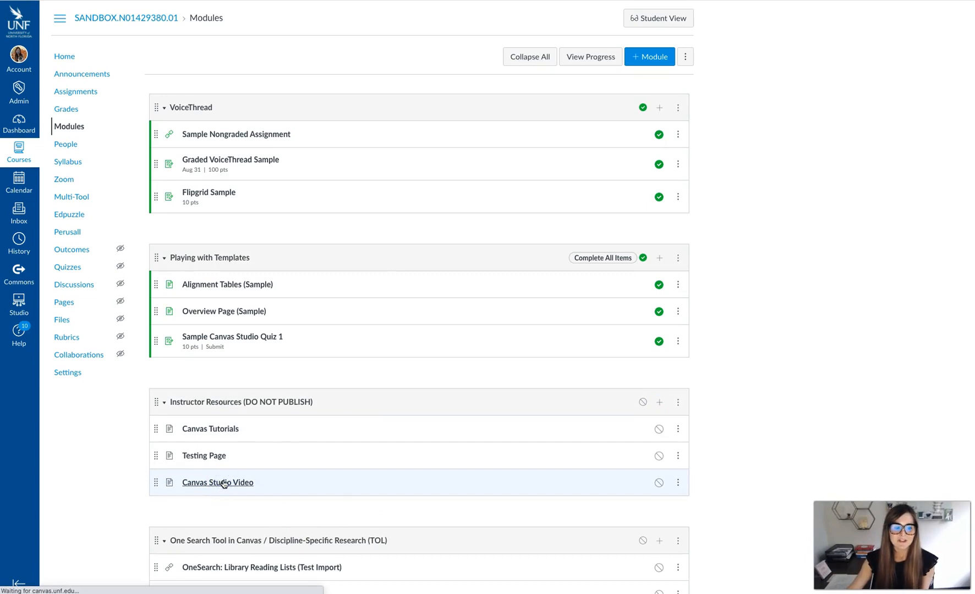
click(657, 57)
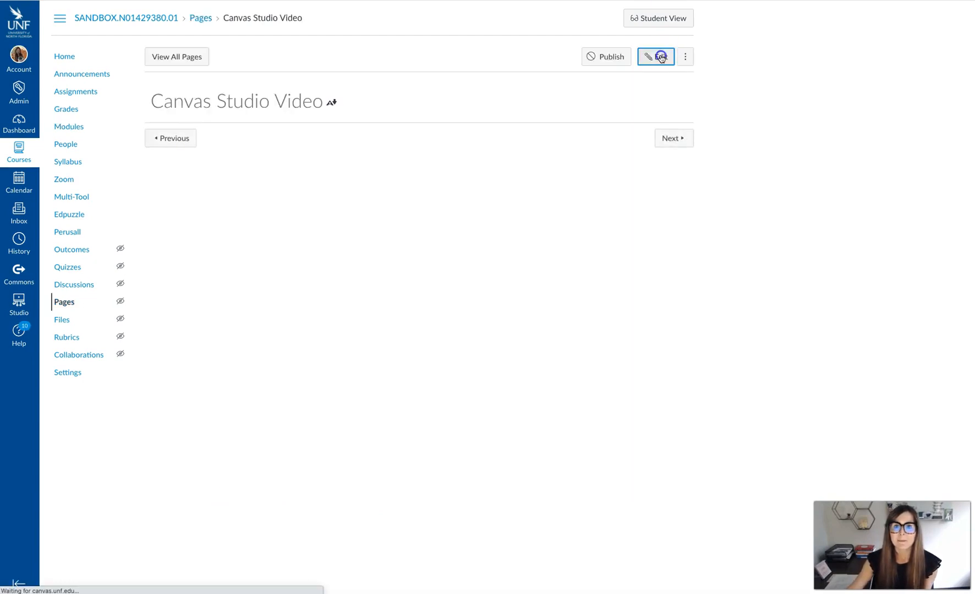
click(465, 174)
text(Surrou)
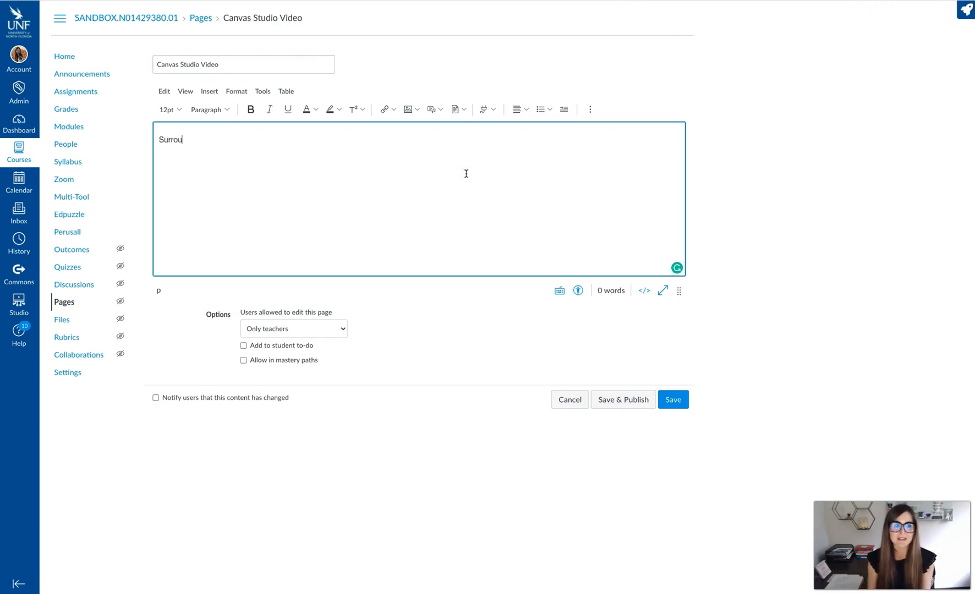
text(nding text)
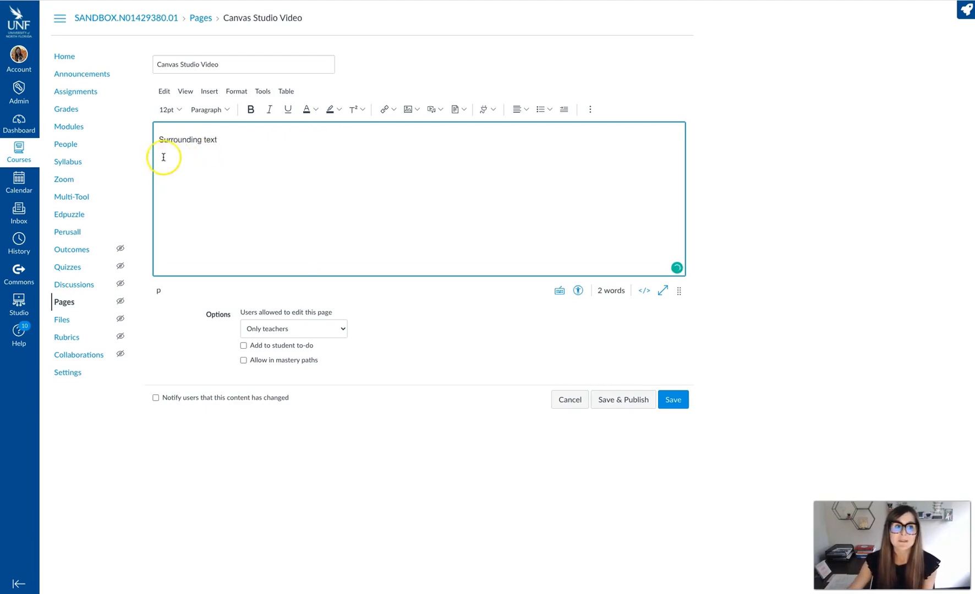
click(159, 140)
key(Return)
click(174, 139)
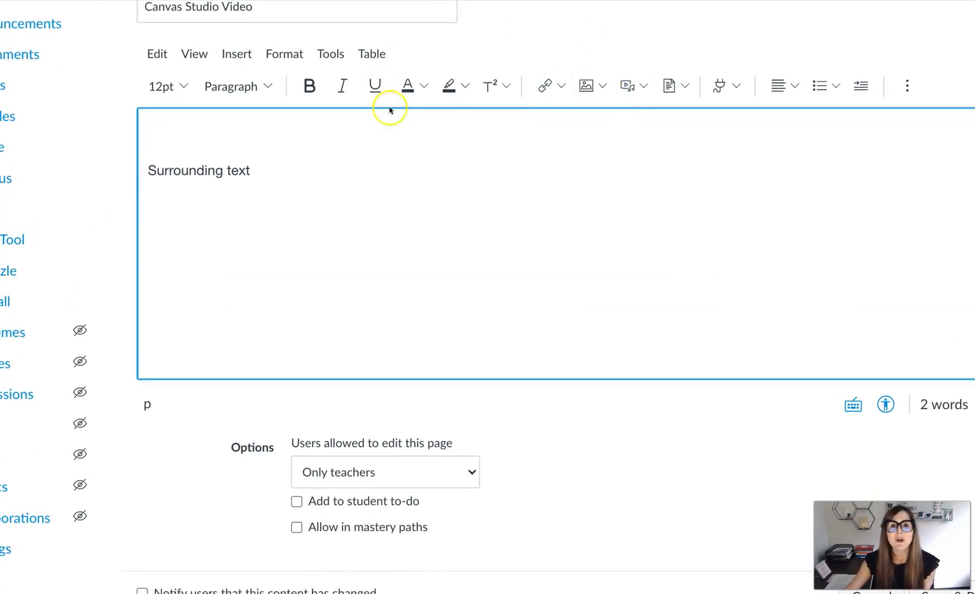
Open the Canvas Studio app from the page editor and select "Hi this is my video" for embedding
click(737, 88)
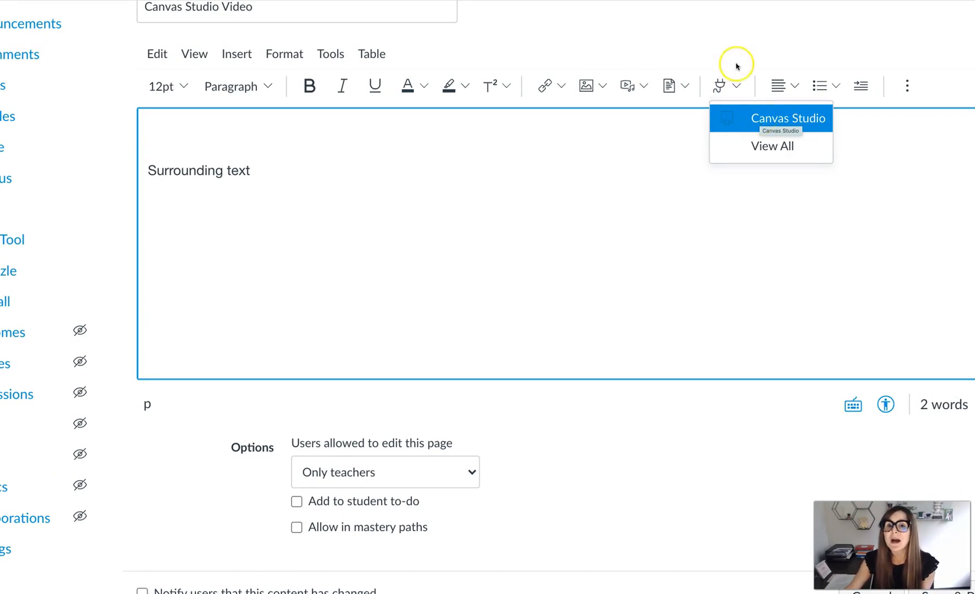
click(722, 87)
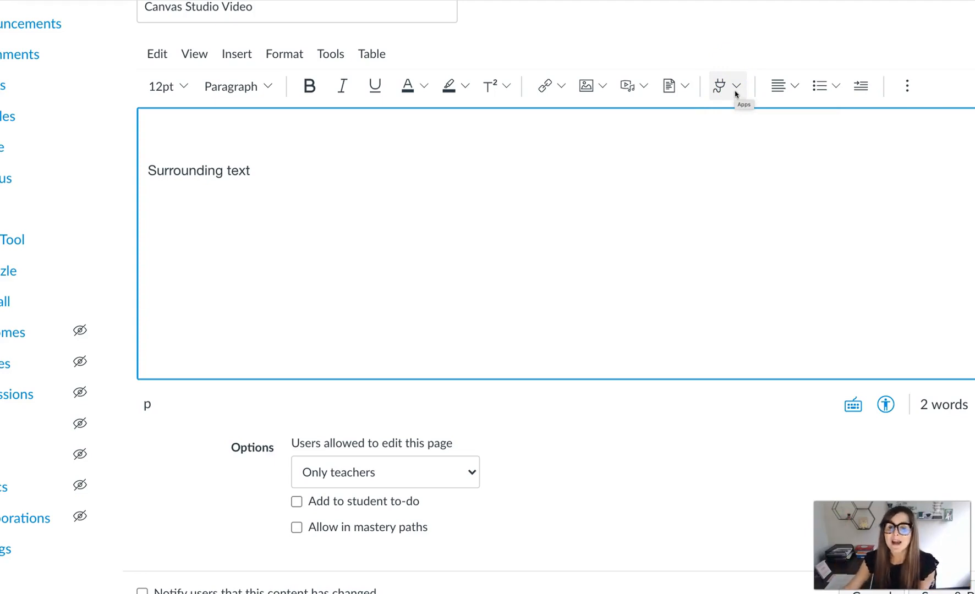
click(738, 87)
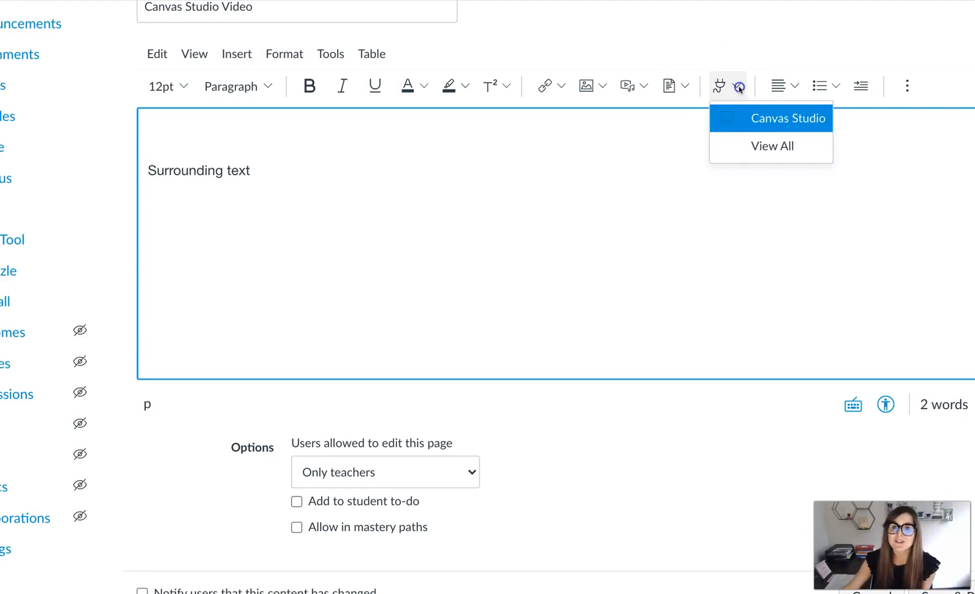
click(749, 118)
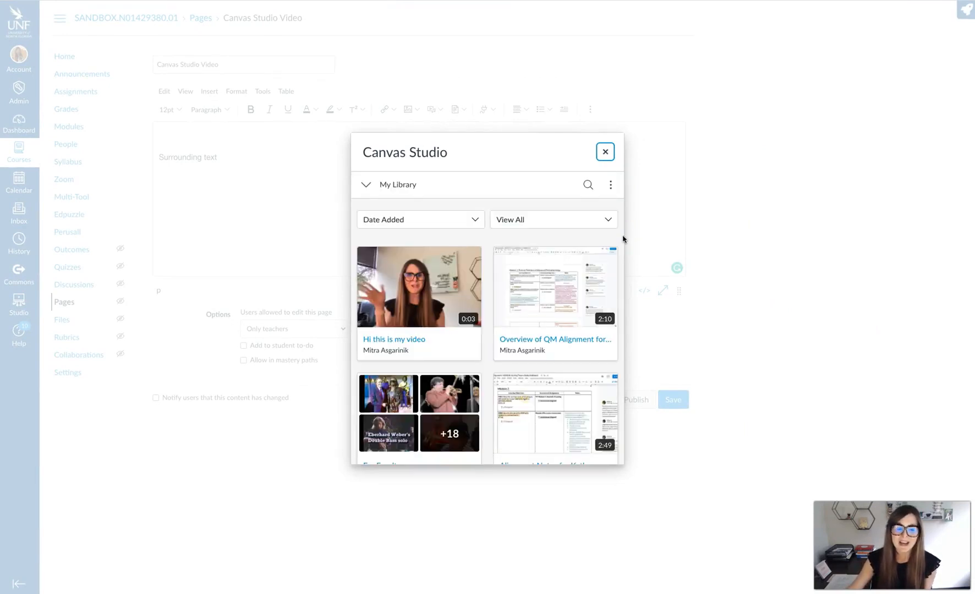
mouse_move(408, 360)
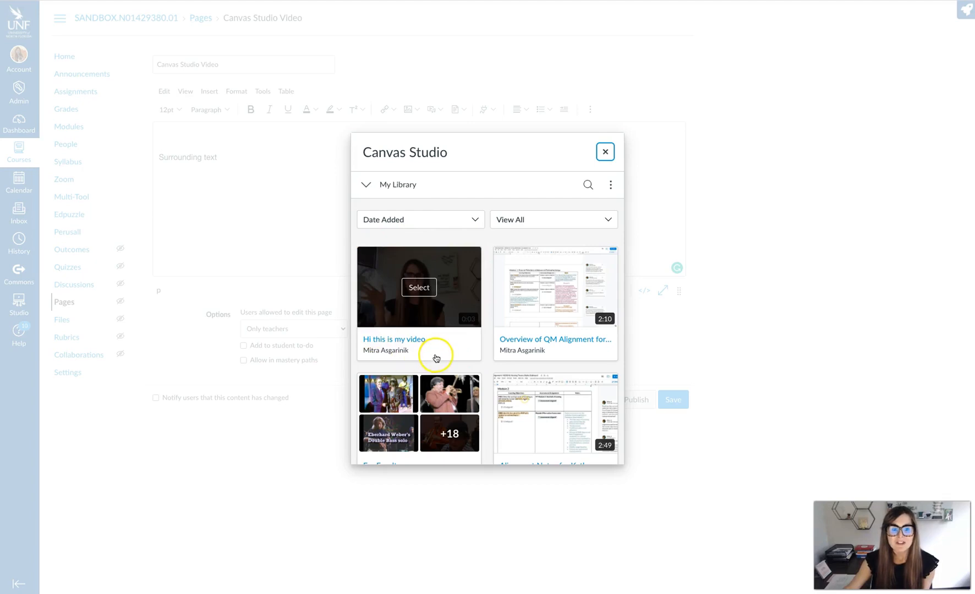
click(425, 298)
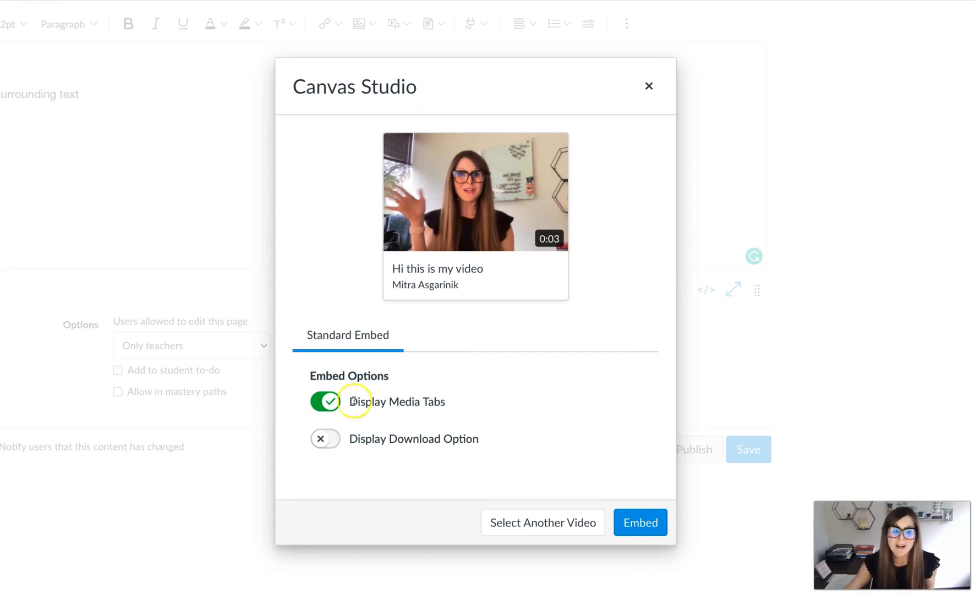
Turn off Display Media Tabs in the embed options, and switch Display Download Option on and back off
click(325, 402)
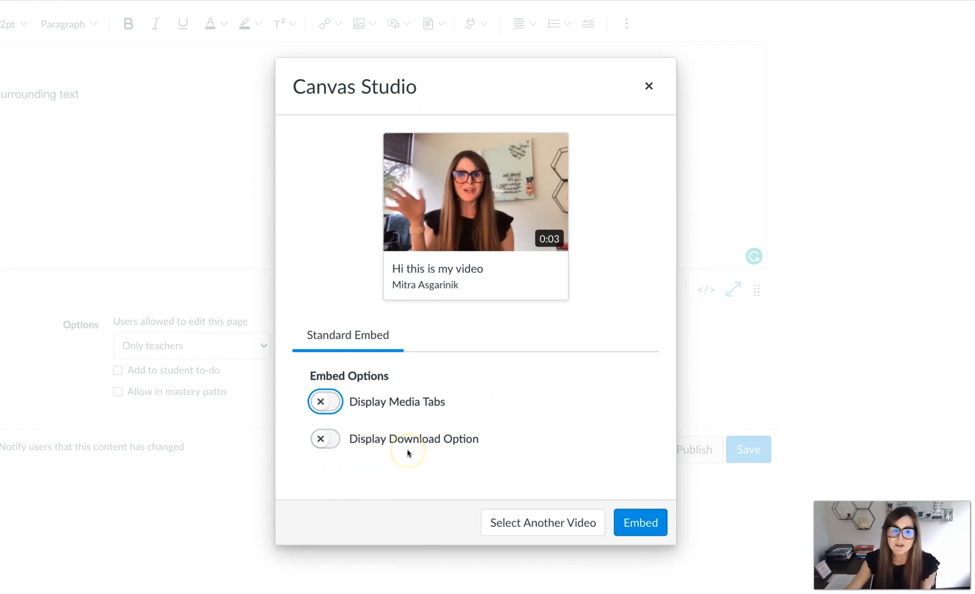
click(329, 440)
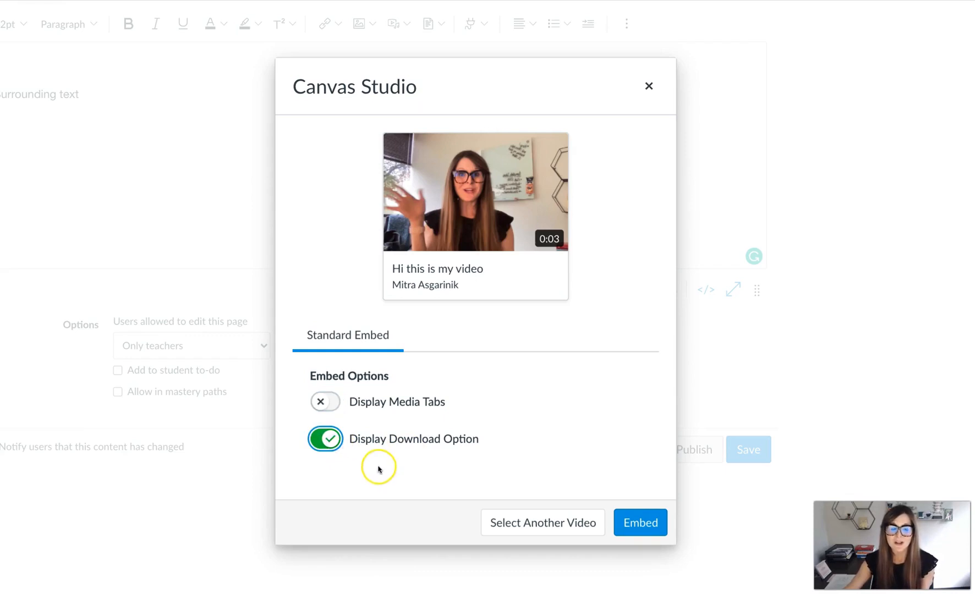
click(328, 445)
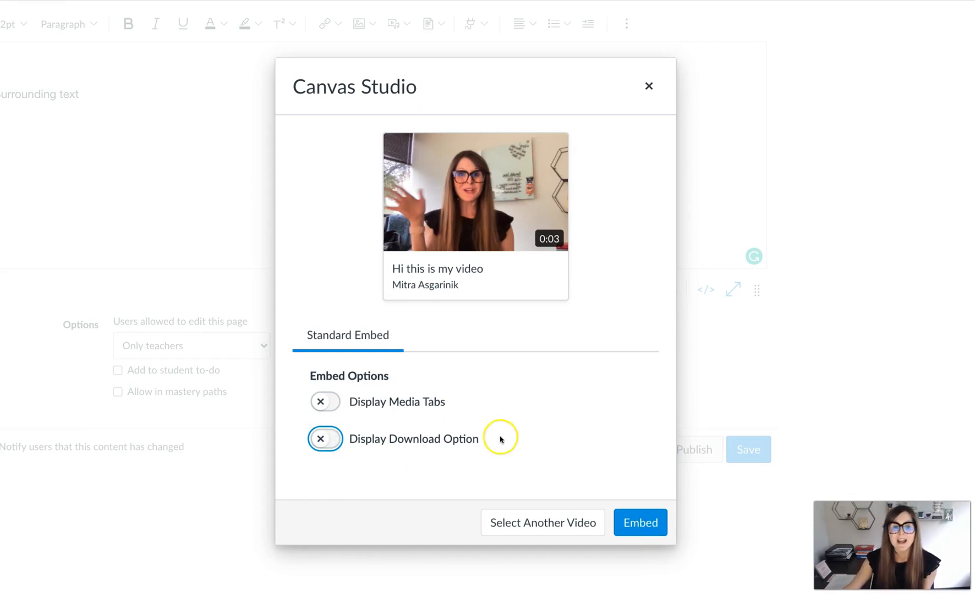
Embed the video in the Canvas Studio Video page, heighten the editing area to show it whole, and save without publishing
click(648, 520)
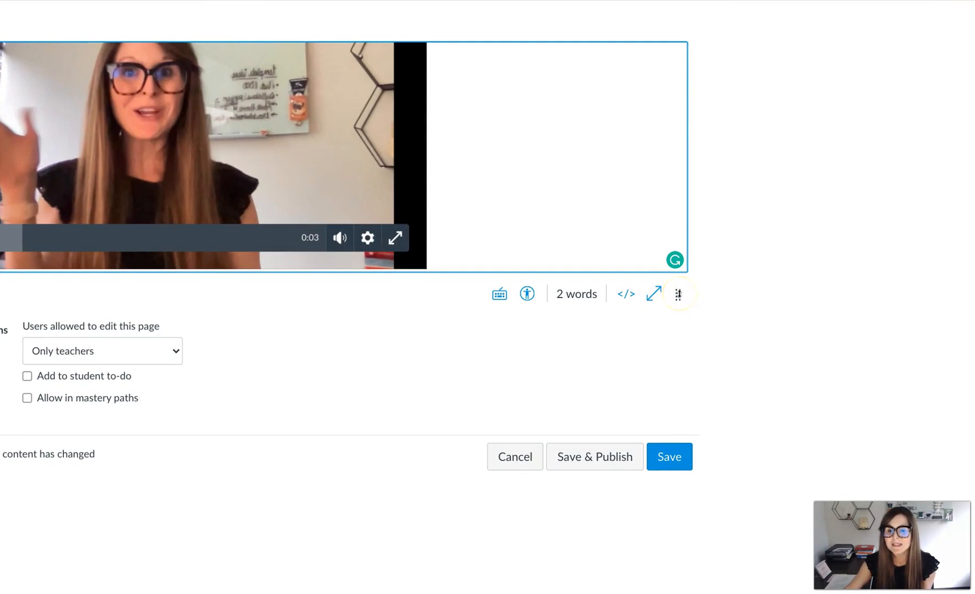
drag(678, 295, 677, 545)
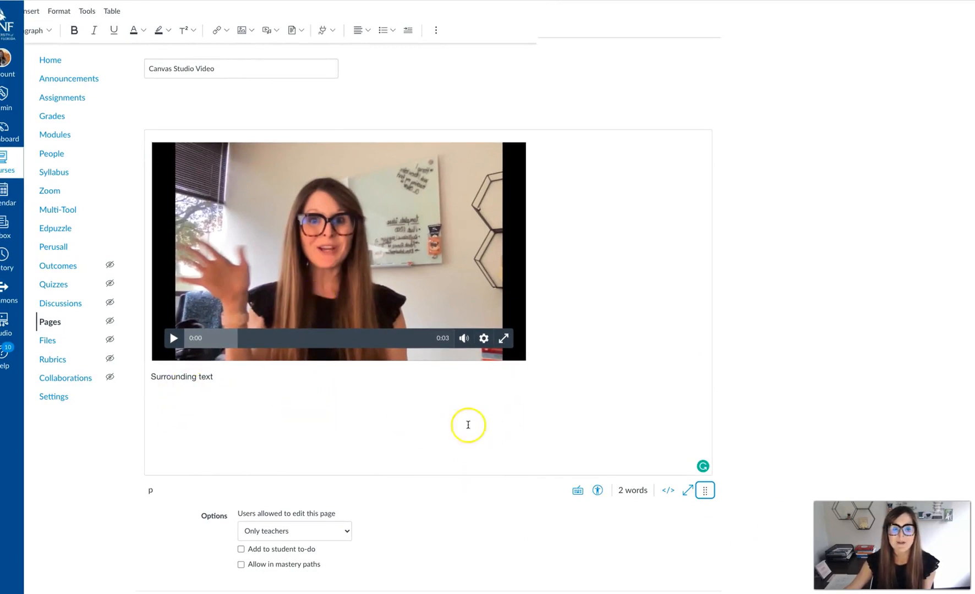
scroll(538, 515, down, 1)
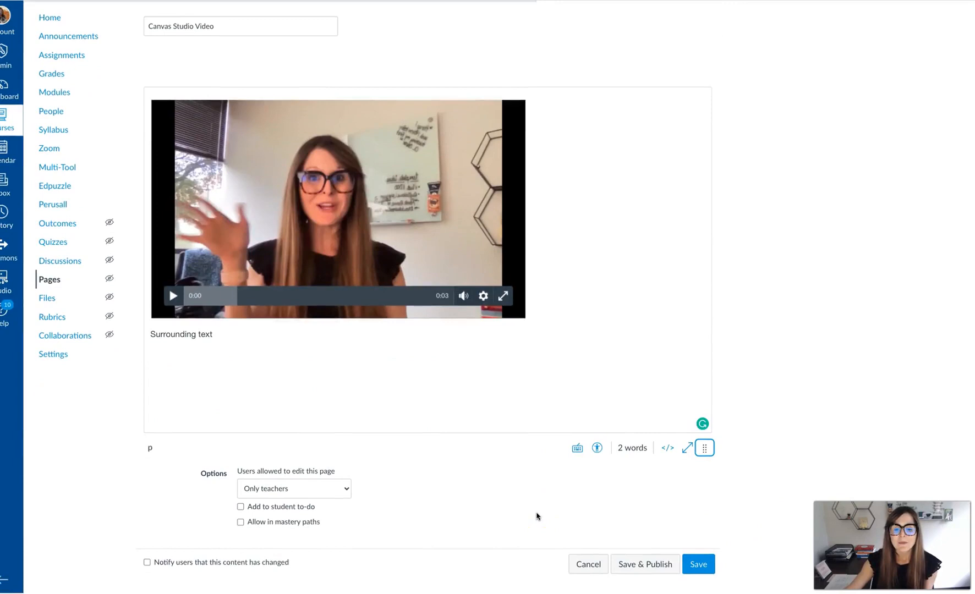
click(708, 567)
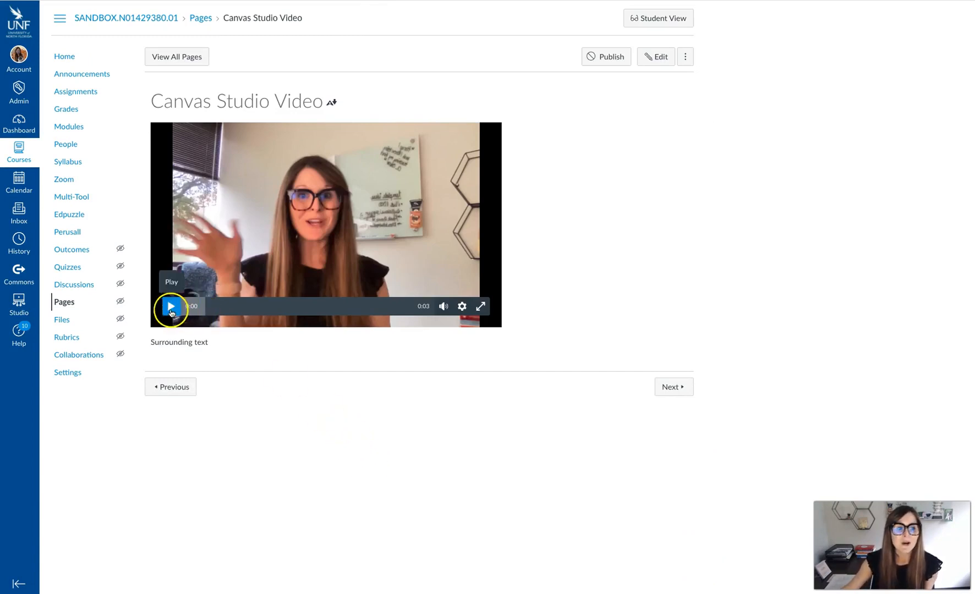
Play the embedded video on the saved page, turn on its captions, and replay it to check them
click(170, 306)
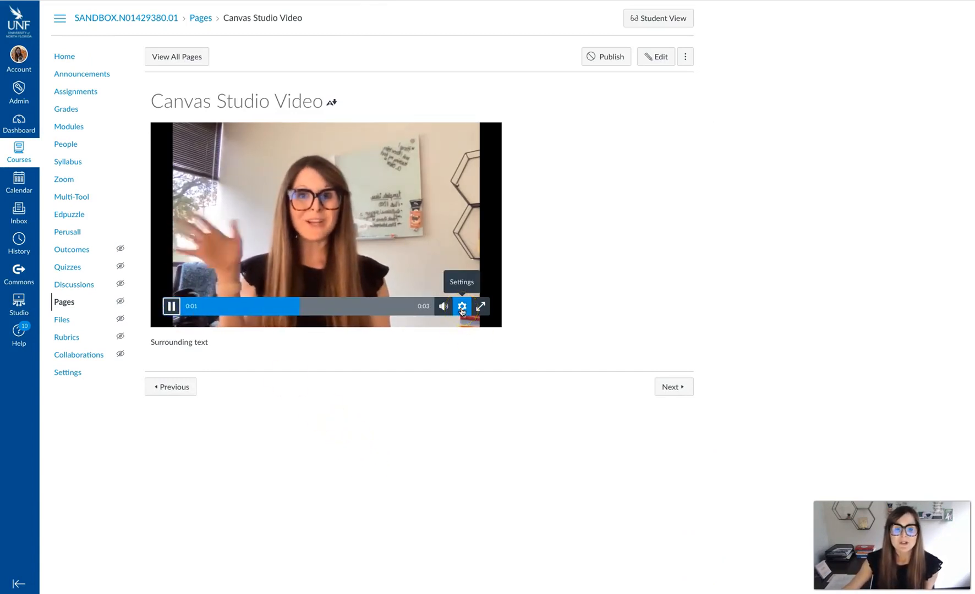
click(462, 308)
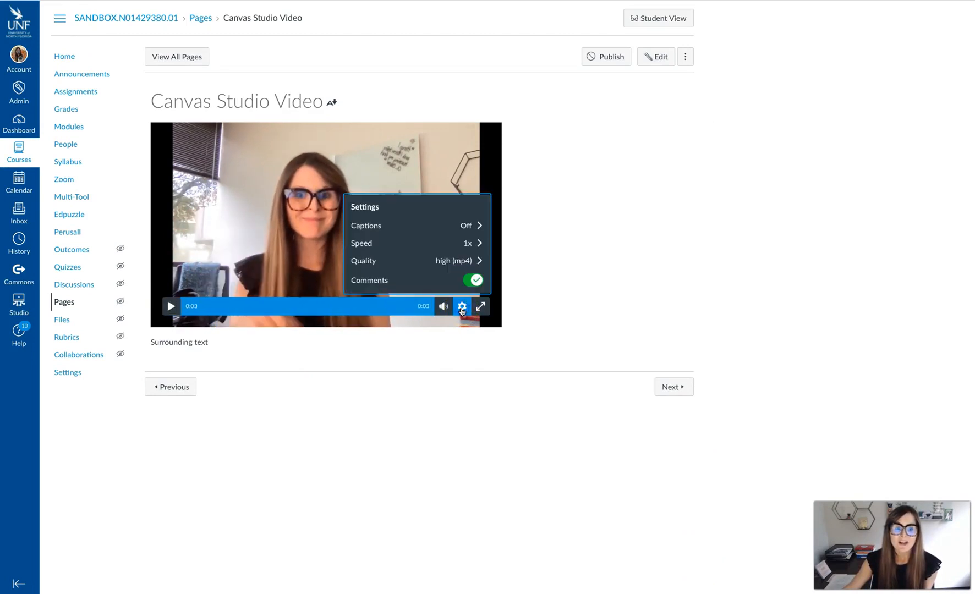
click(473, 229)
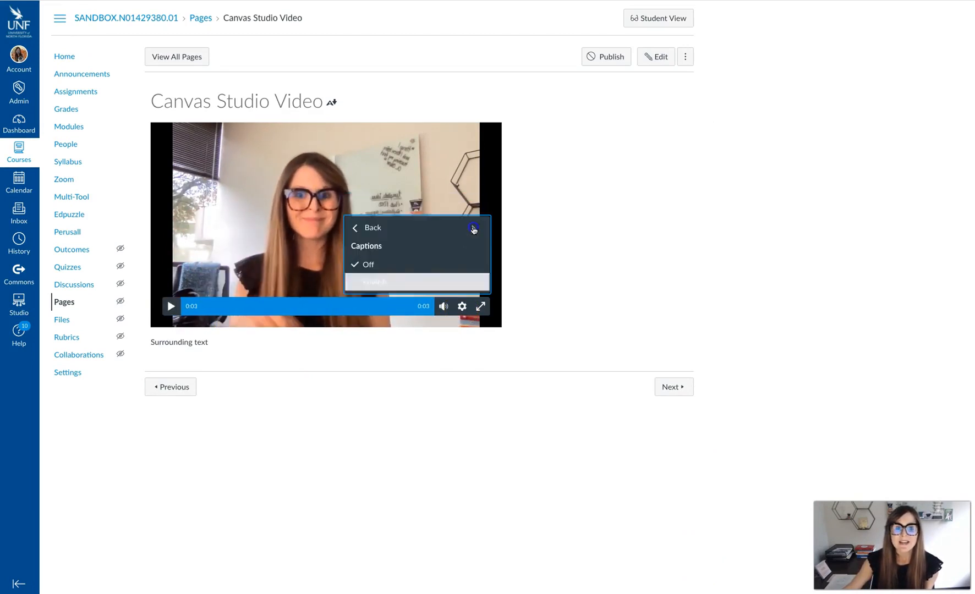
click(429, 282)
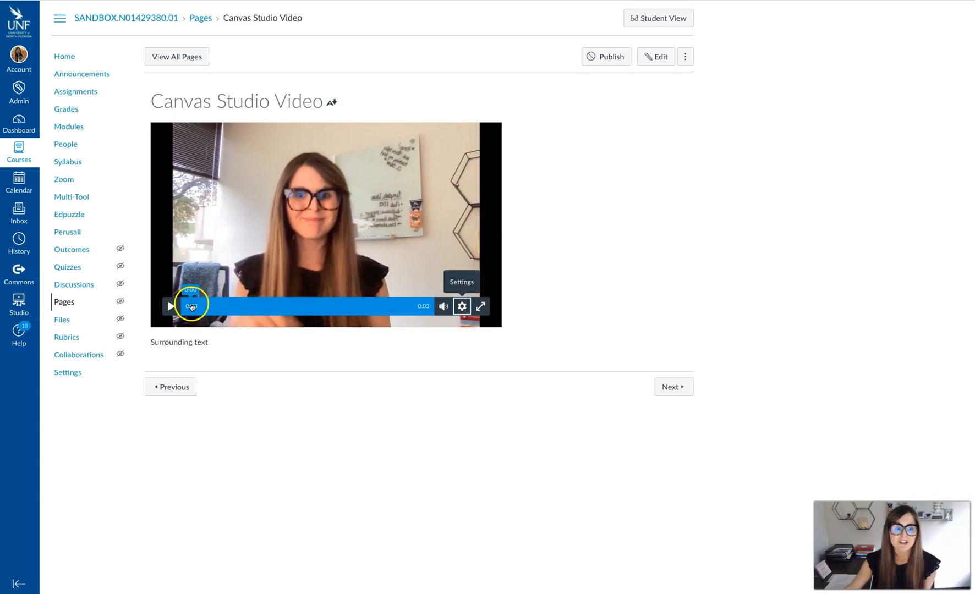
click(170, 305)
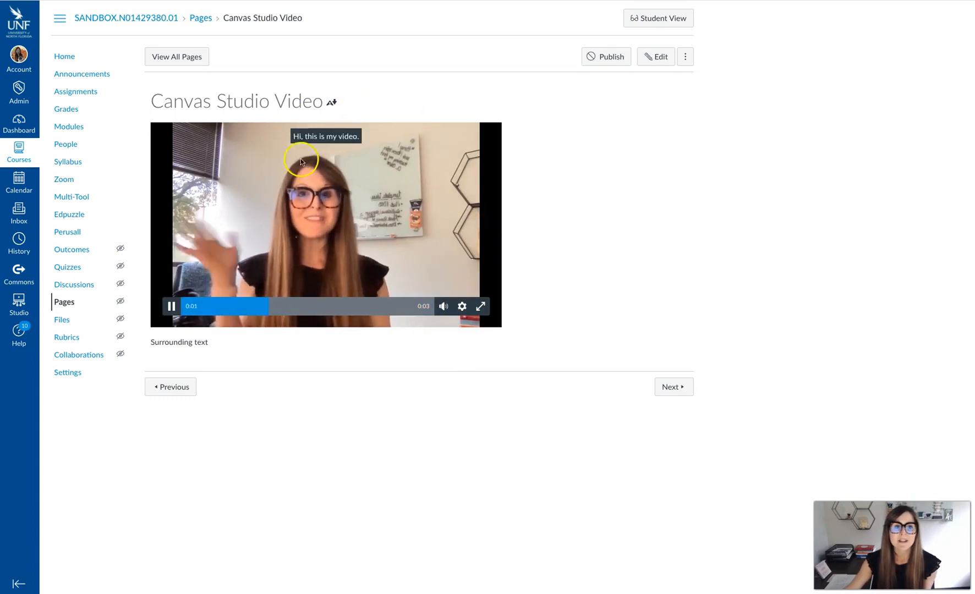